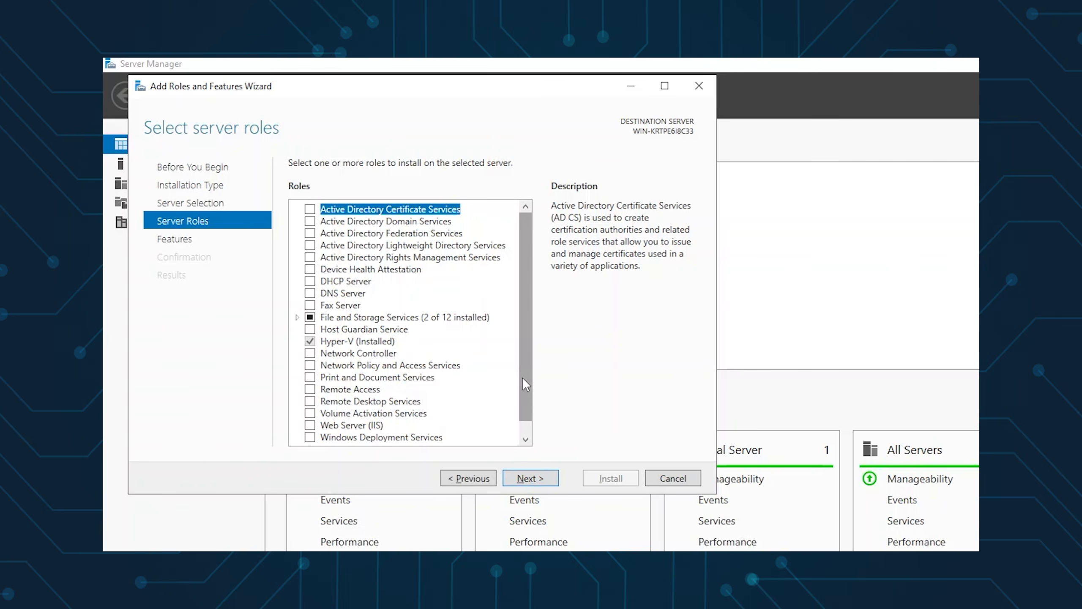
Install the Windows Deployment Services role and its required features, with Deployment Server and Transport Server role services
left_click(311, 438)
left_click(490, 419)
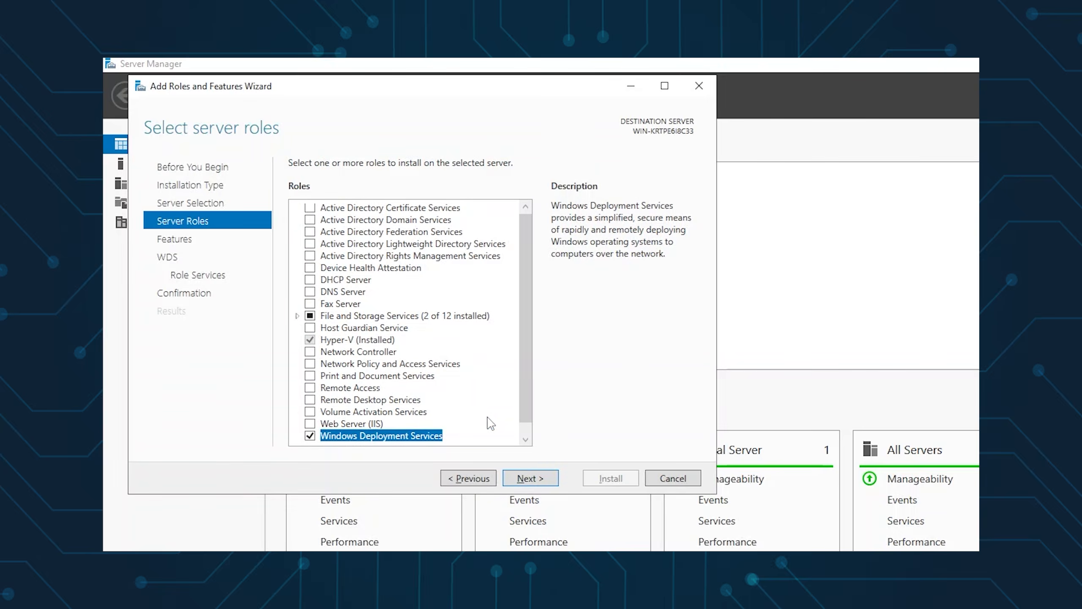
left_click(530, 479)
left_click(531, 478)
left_click(531, 478)
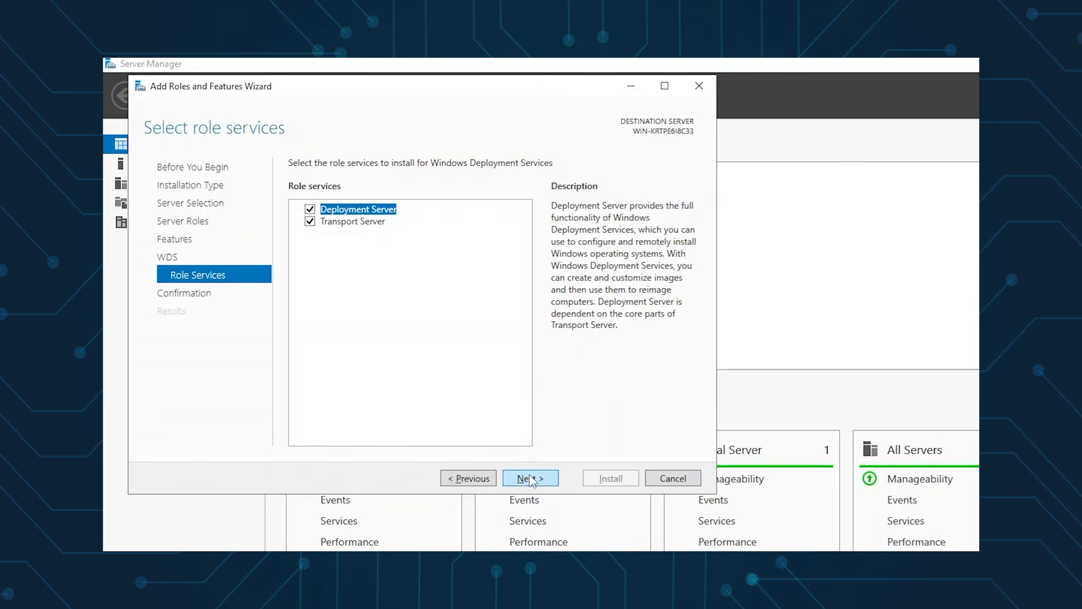
left_click(530, 478)
left_click(610, 478)
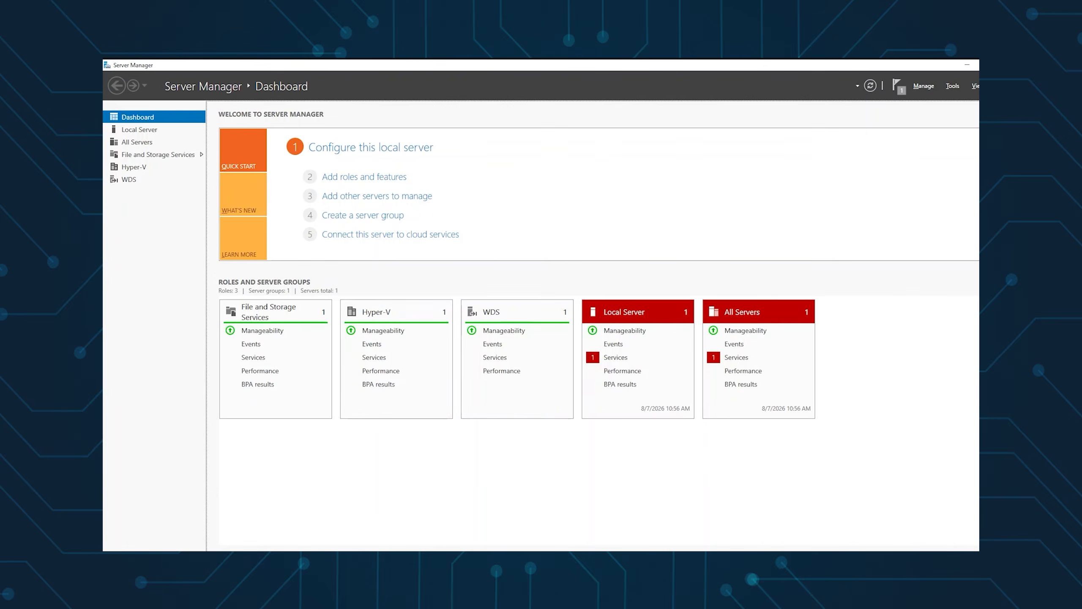
Launch Configure Server for WIN-KRTPE6I8C33 in the WDS console and pass the introduction page
left_click(953, 86)
left_click(895, 324)
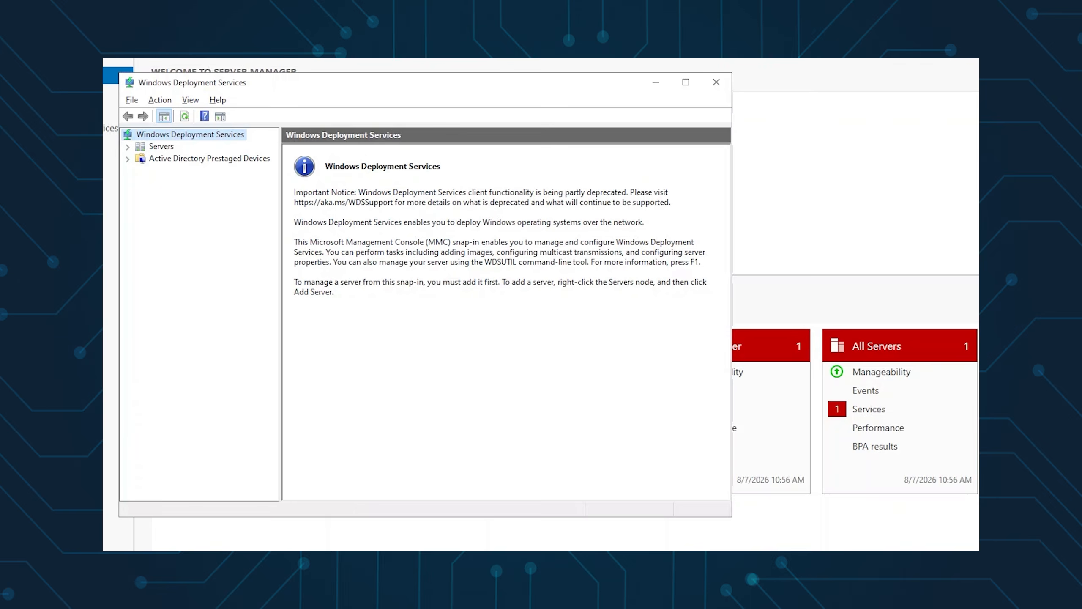
left_click(127, 147)
right_click(176, 159)
left_click(219, 166)
left_click(735, 480)
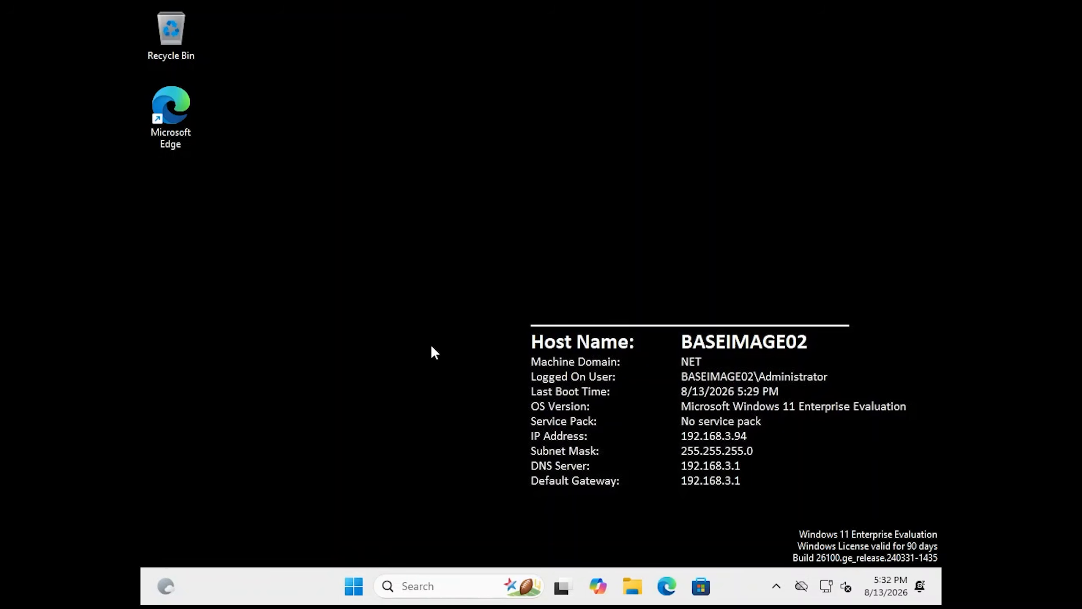
Run sysprep.exe /generalize /oobe /shutdown from an administrator Command Prompt
left_click(345, 584)
type("cmd")
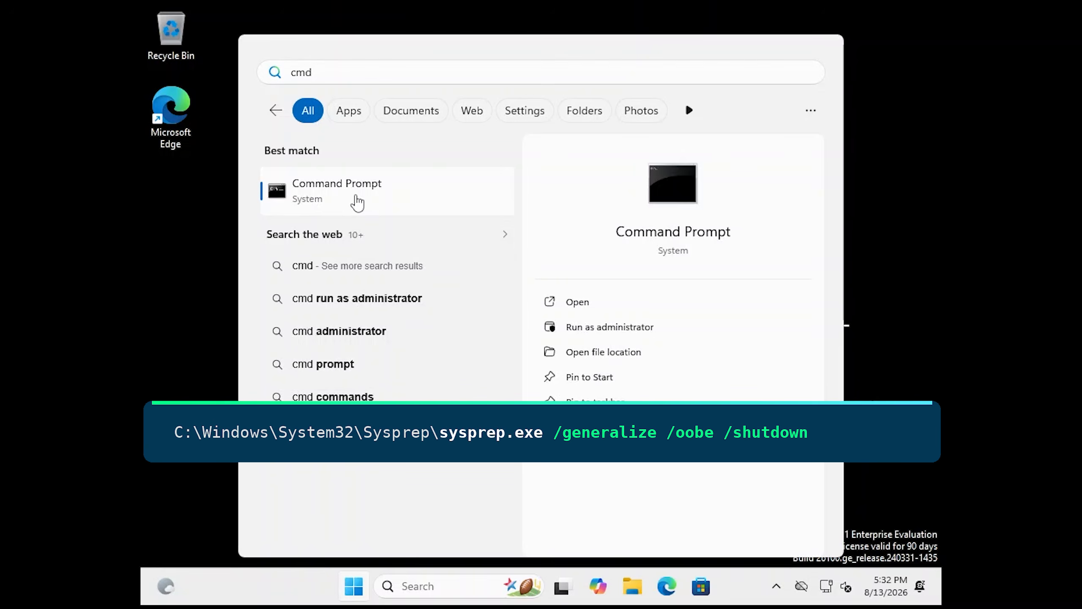
right_click(356, 203)
left_click(404, 215)
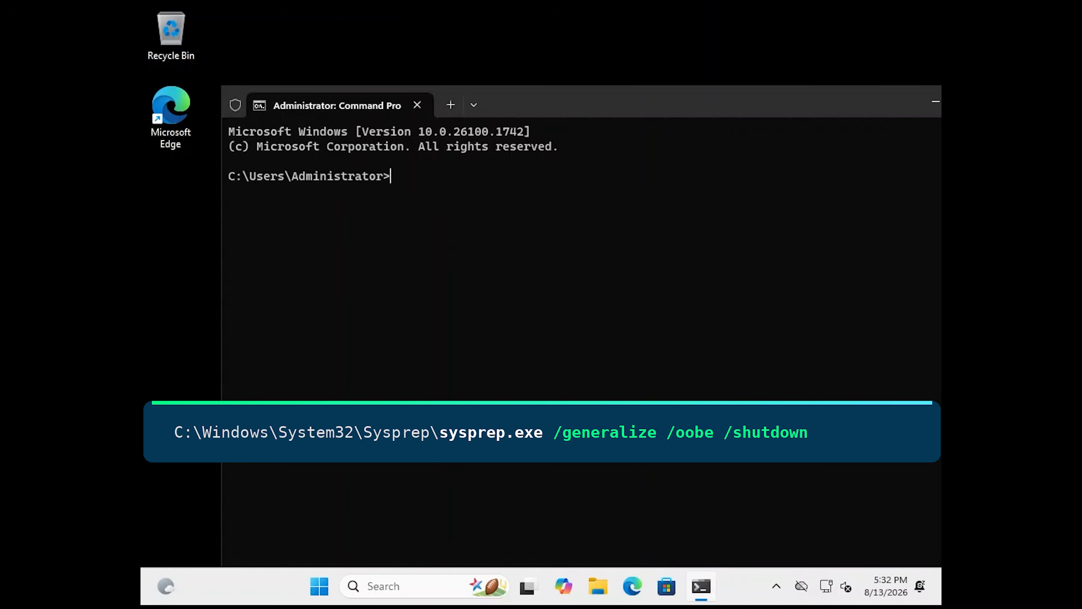
type("C:\\Windows\\System32\\Sysprep\\sysprep.exe /generalize /oobe /shutdown")
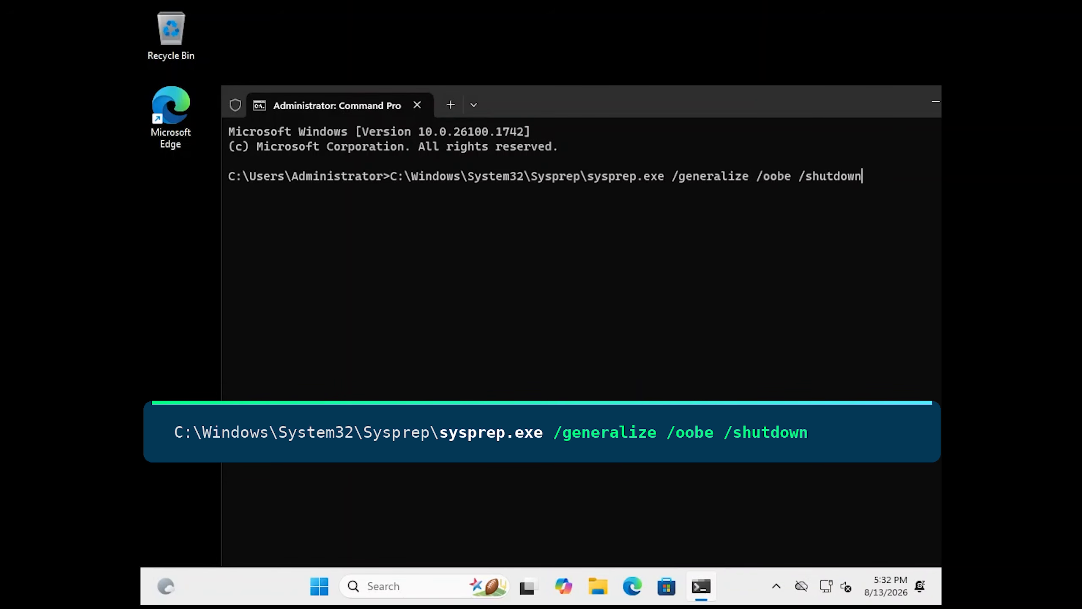
key("Return")
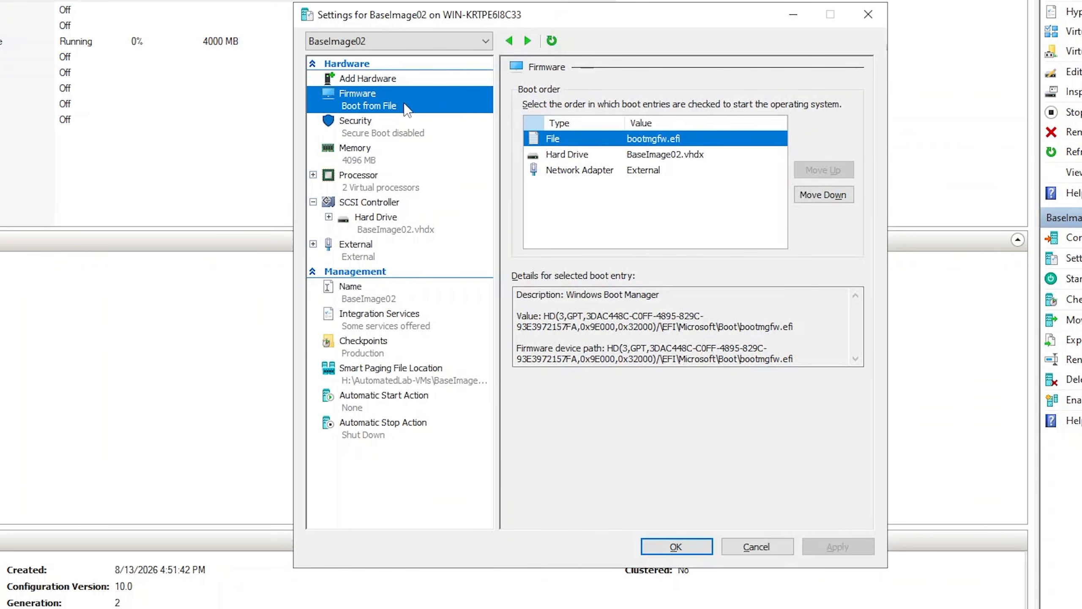
Move BaseImage02's Network Adapter to the top of the firmware boot order and apply
left_click(588, 170)
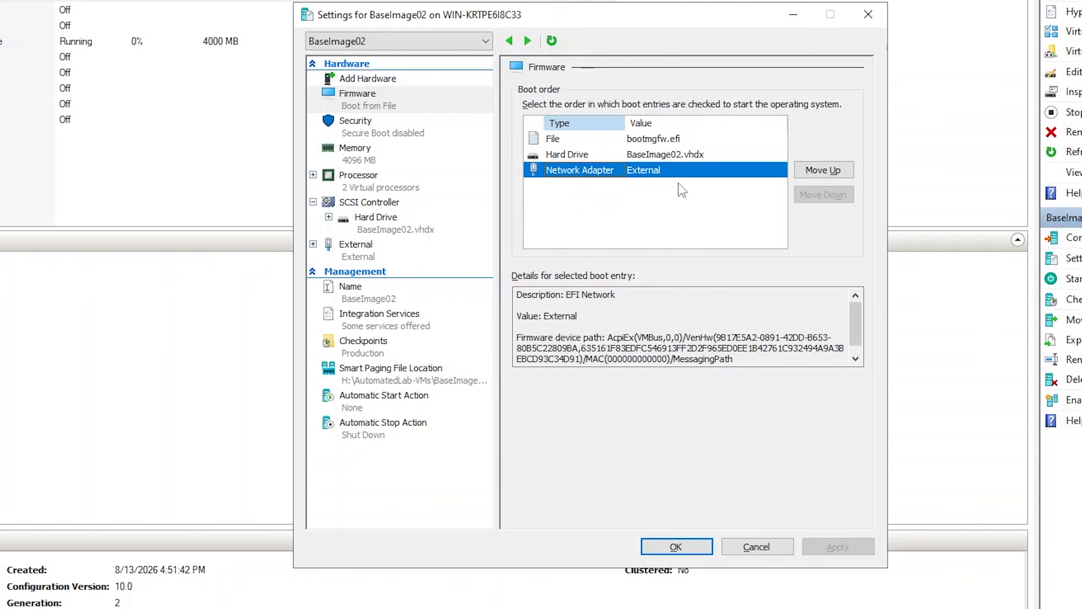
left_click(818, 172)
left_click(818, 172)
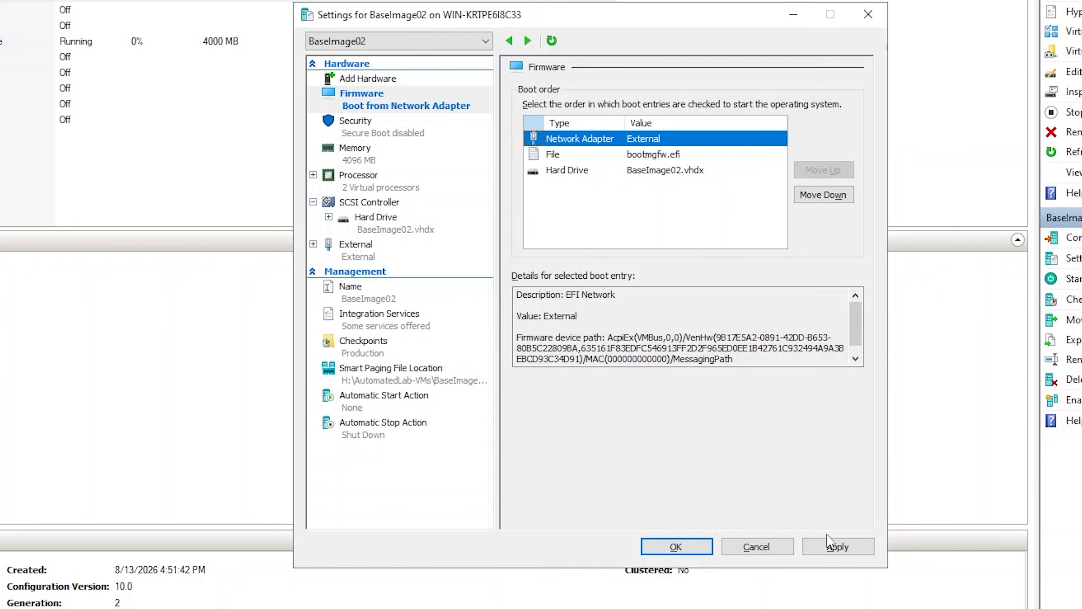
left_click(830, 546)
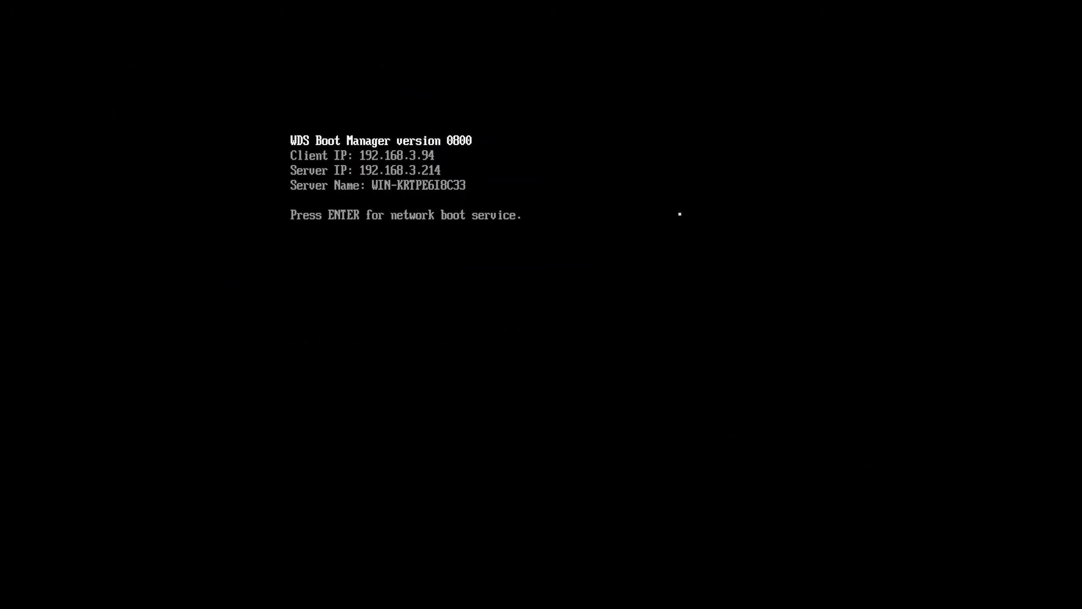
Accept the WDS Boot Manager prompt to PXE-boot BaseImage02
key("Return")
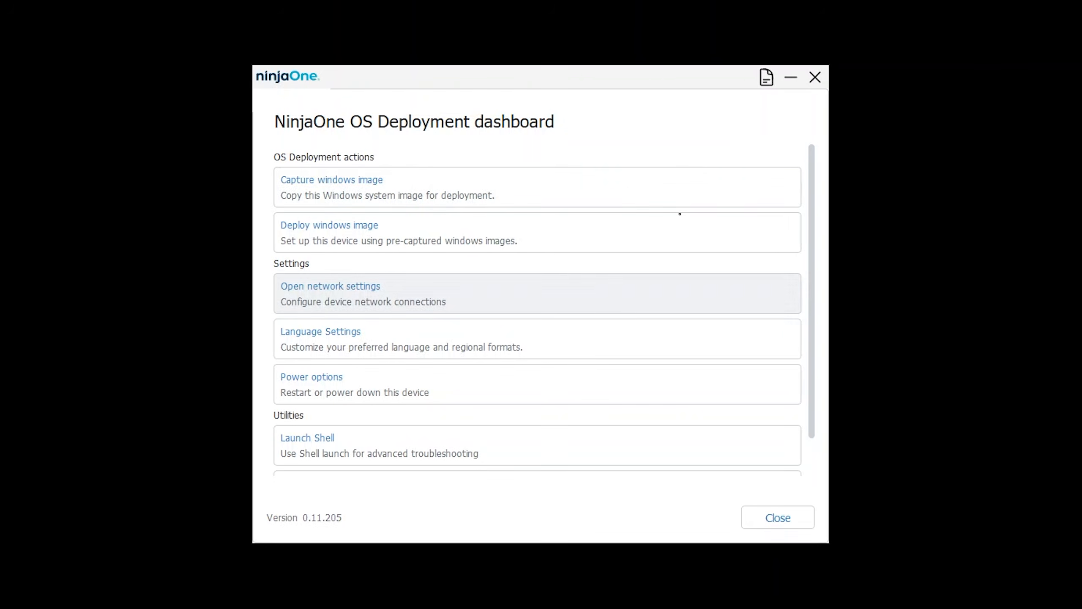
Start a Windows image capture and mount \\Win-krtpe6i8c33\wim with administrator credentials after a successful connection test
left_click(494, 198)
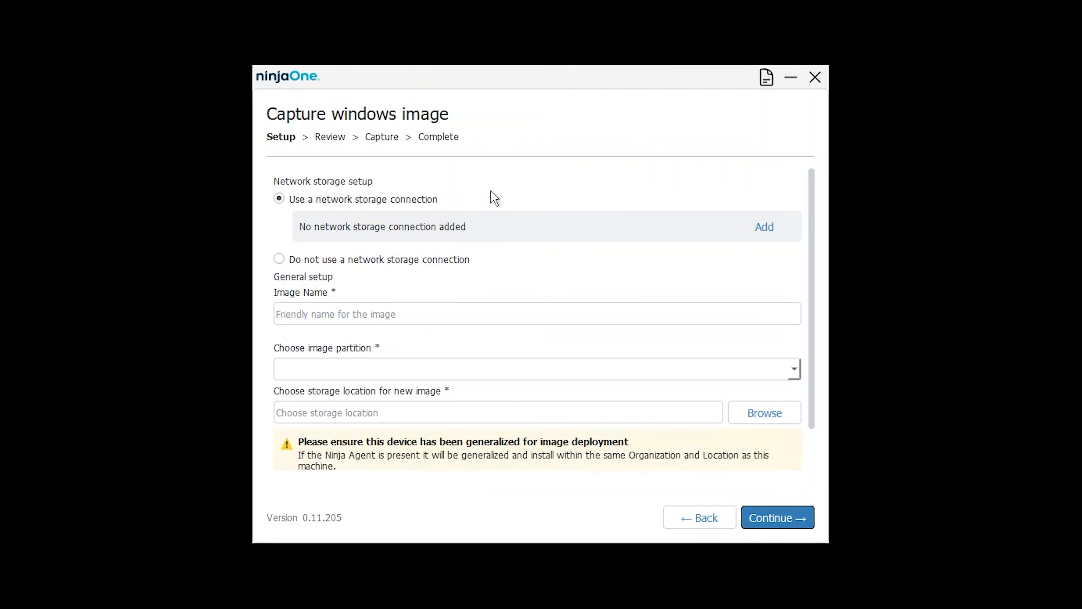
left_click(760, 226)
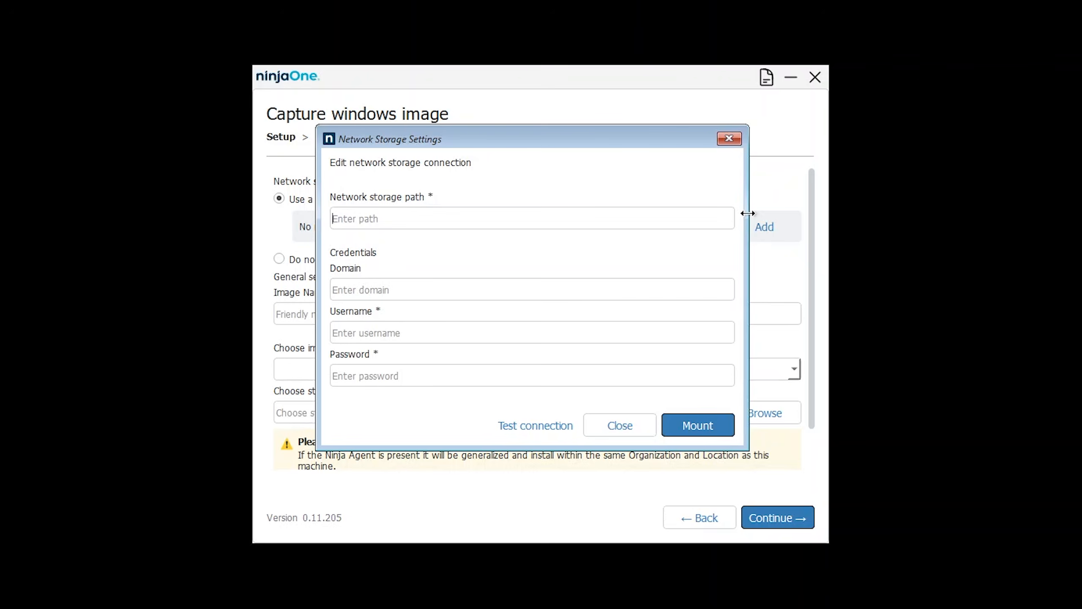
type("\\Win-krtpe6i8c33\\wim")
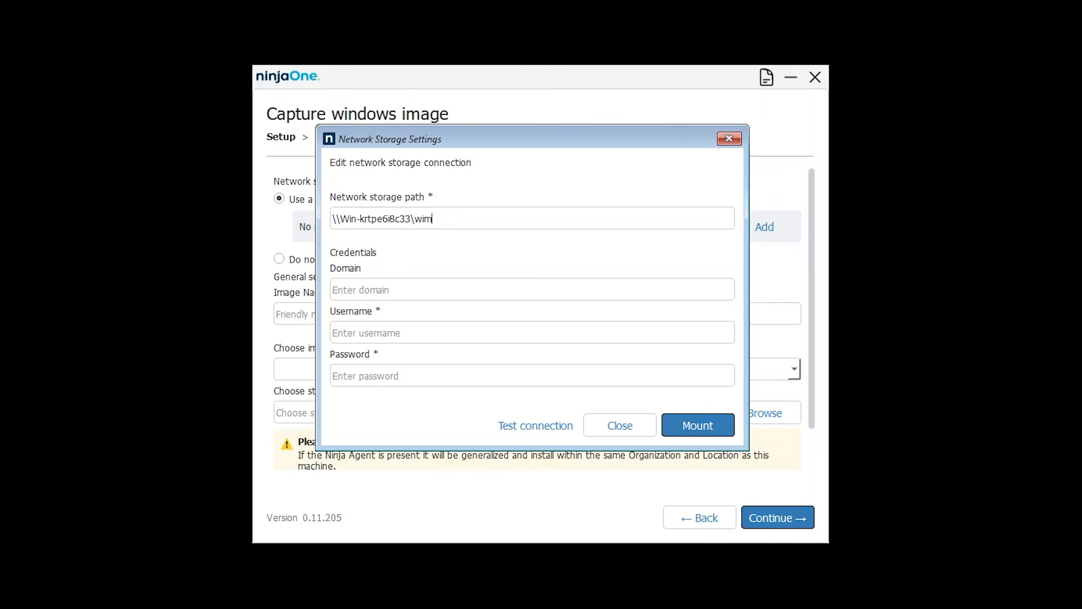
left_click(418, 329)
type("Administrator")
key("Tab")
type("*******")
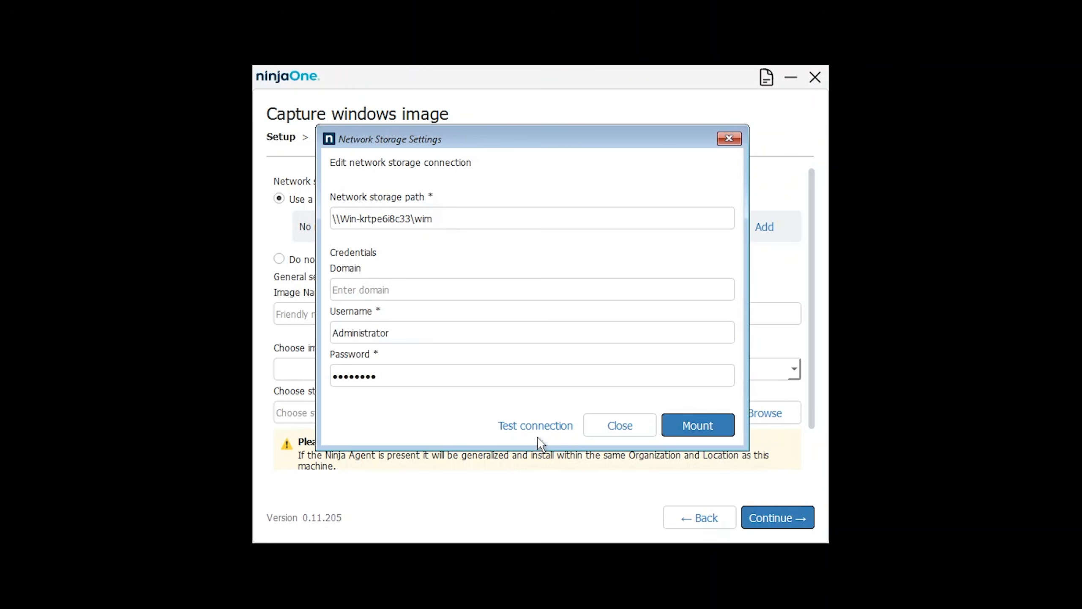
left_click(540, 426)
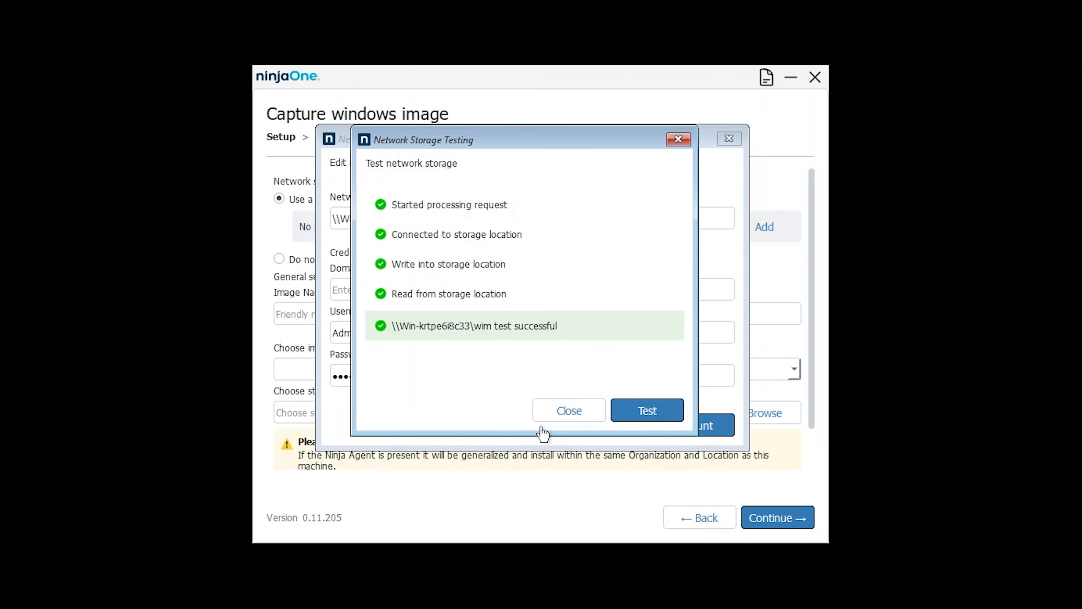
left_click(562, 416)
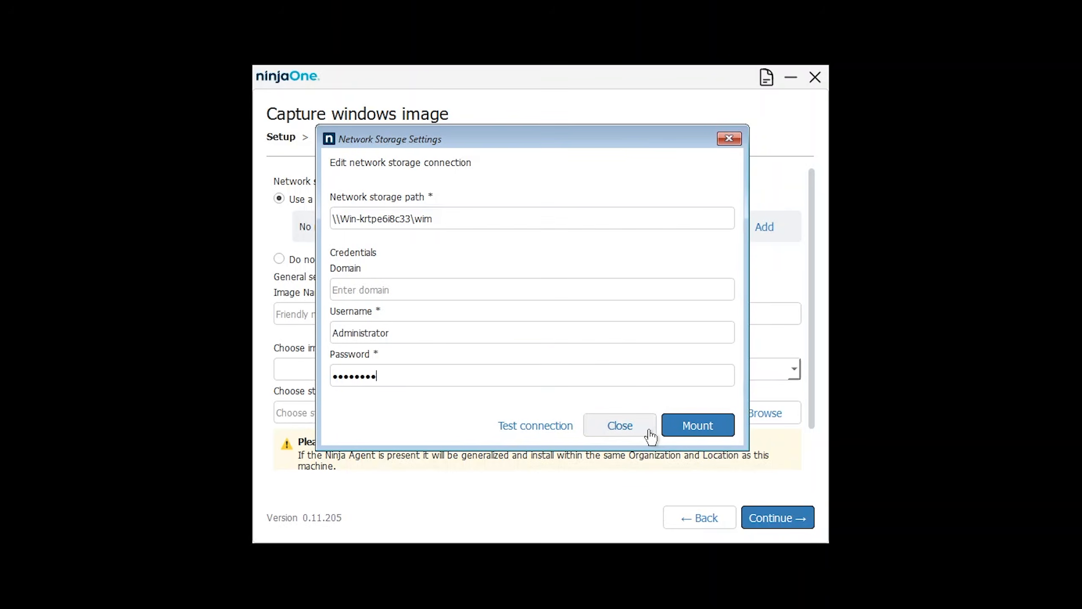
left_click(692, 427)
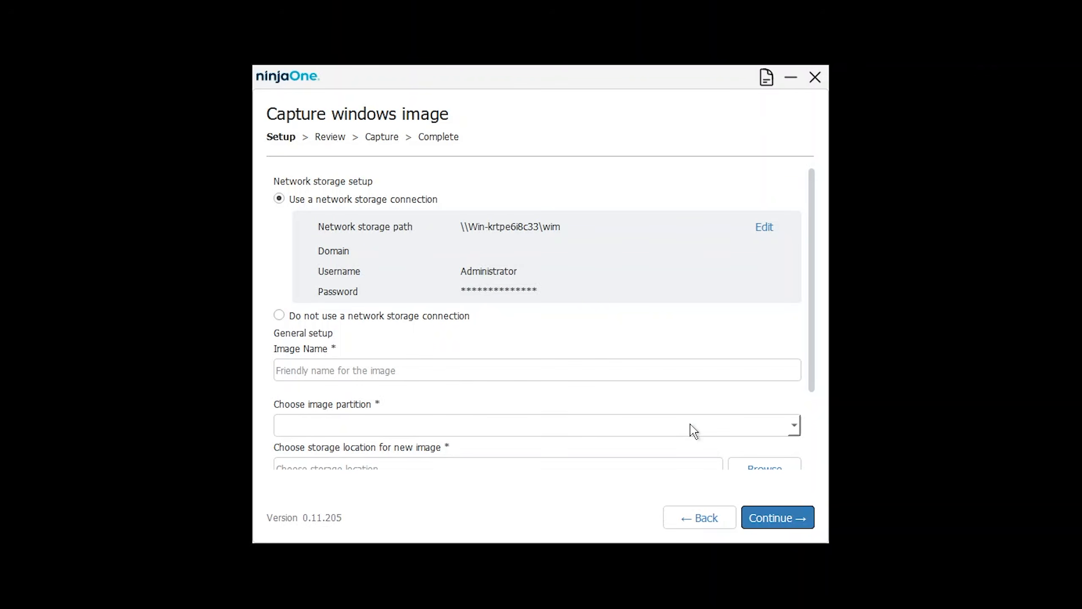
Name the capture image 'Win11 Image'
left_click(603, 375)
type("Win11 Image")
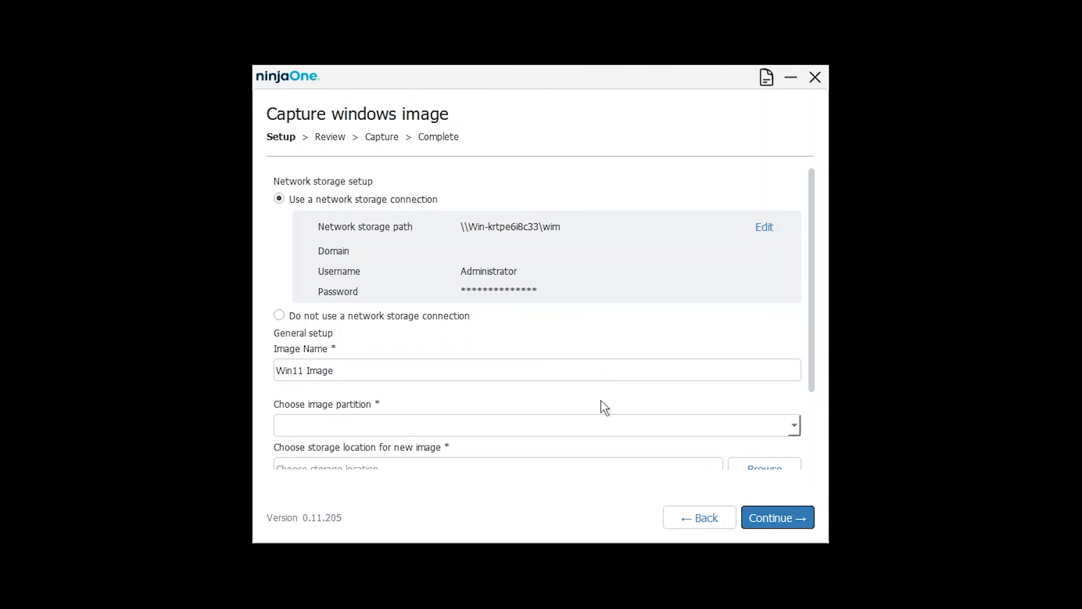
Select the 49 GiB C: partition and set the wim share as storage location
scroll(604, 409, "down", 2)
left_click(490, 324)
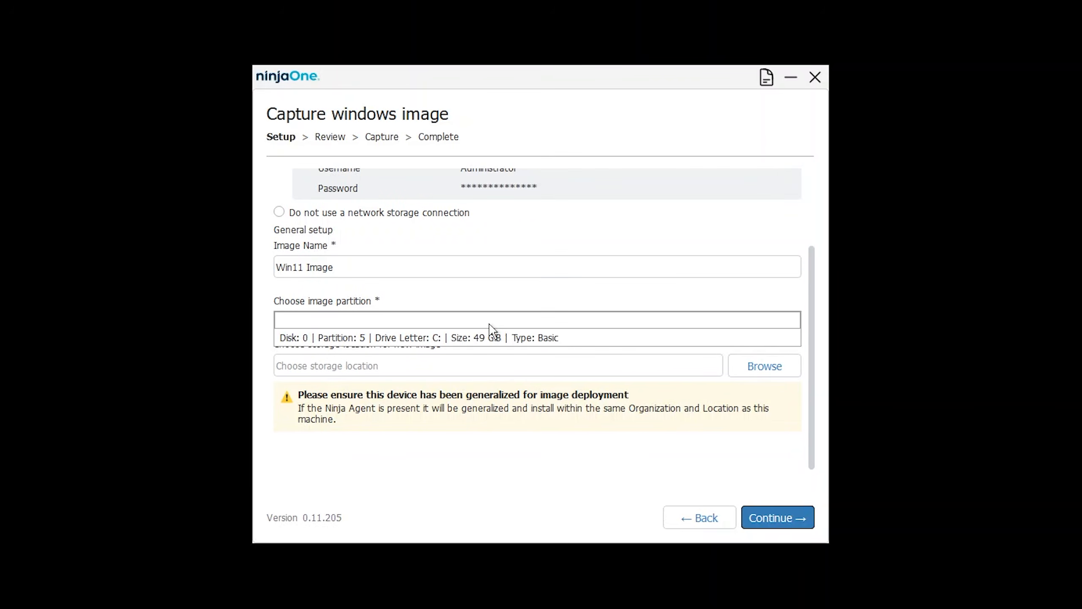
left_click(493, 338)
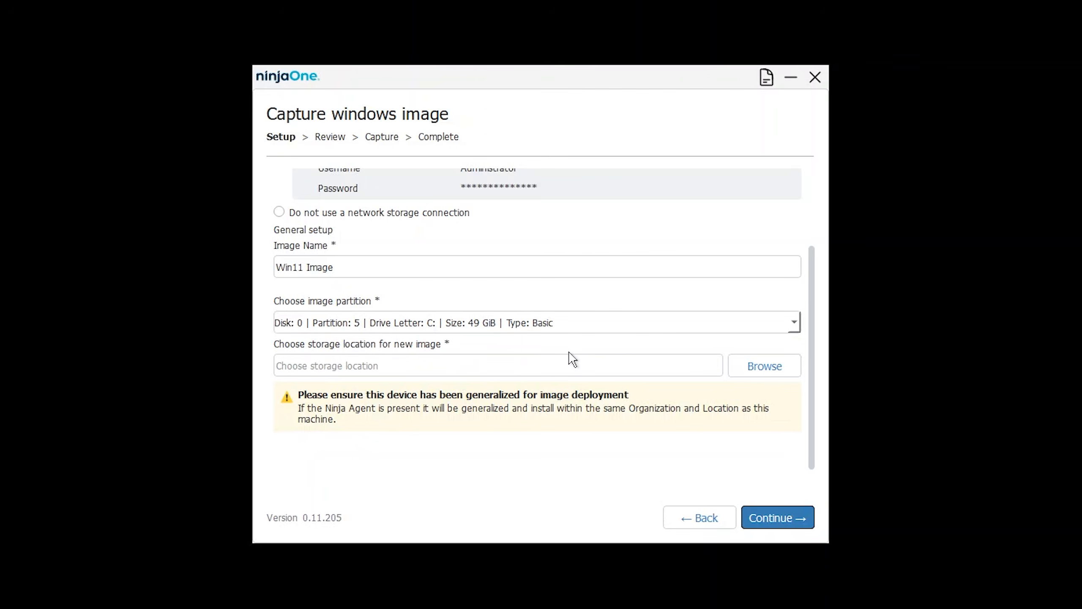
left_click(771, 375)
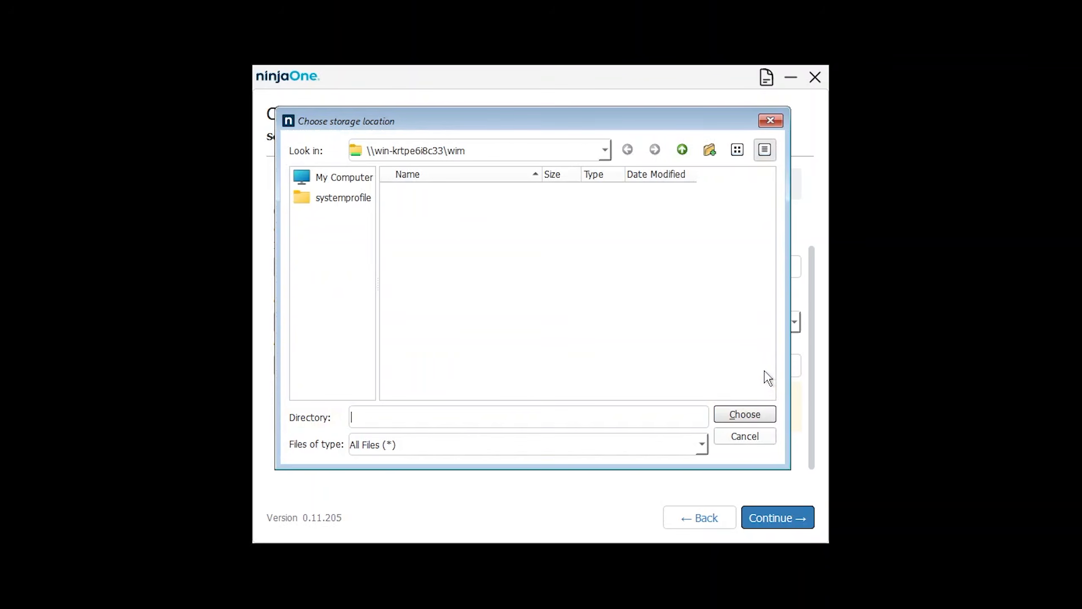
left_click(745, 414)
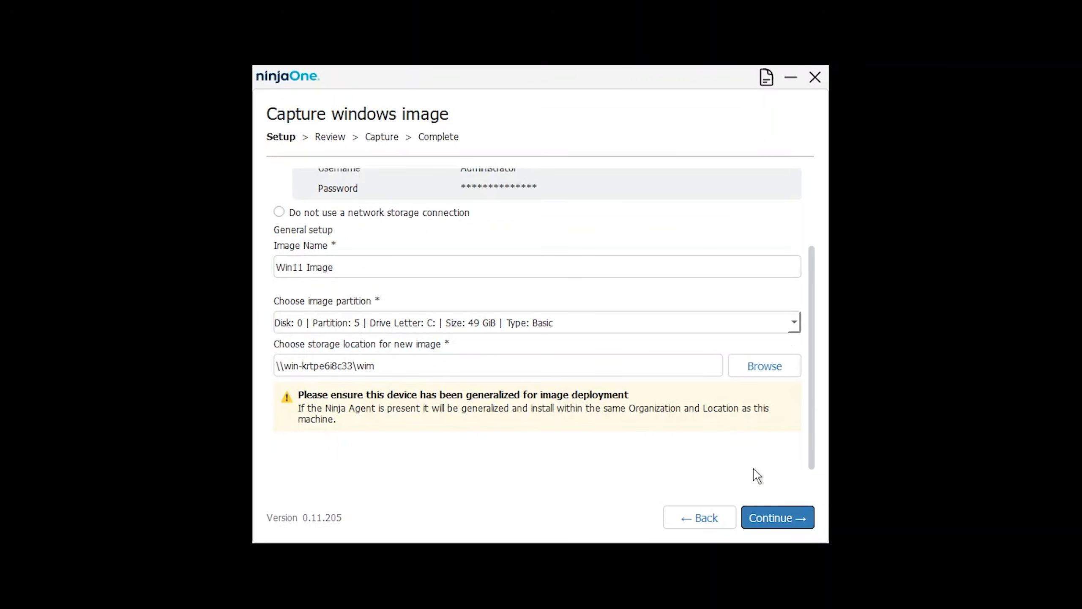
Confirm the device is generalized, capture Win11 Image.wim, finish the wizard and accept shutdown
left_click(775, 521)
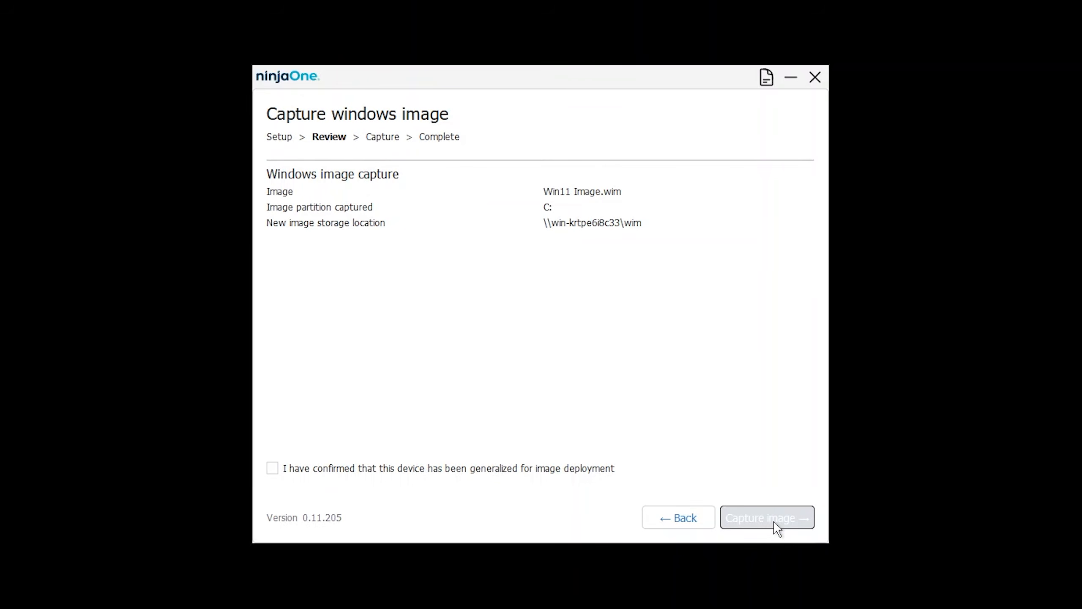
left_click(274, 469)
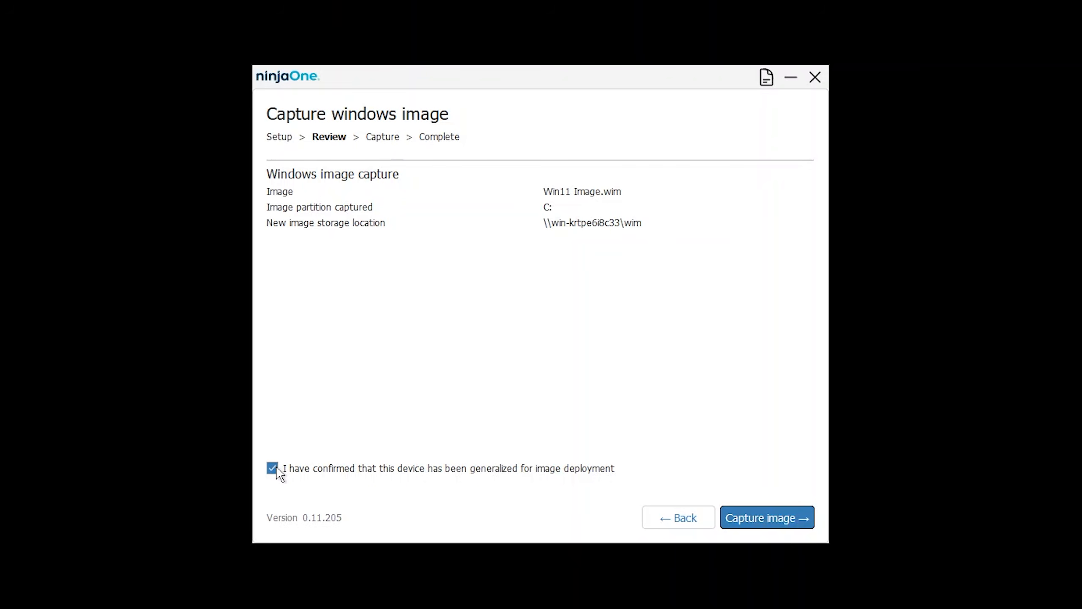
left_click(765, 519)
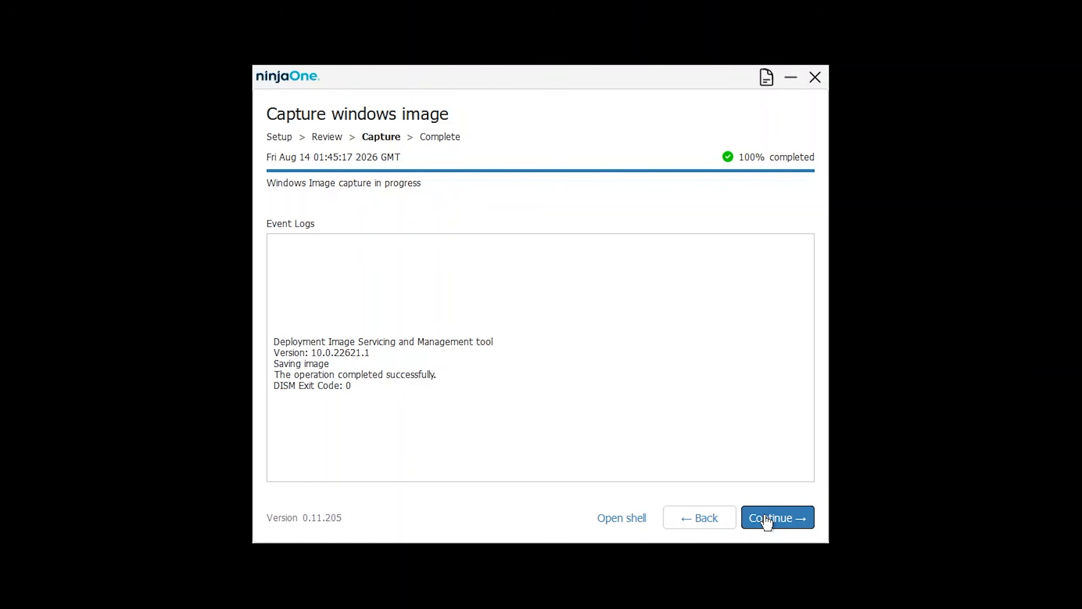
left_click(767, 519)
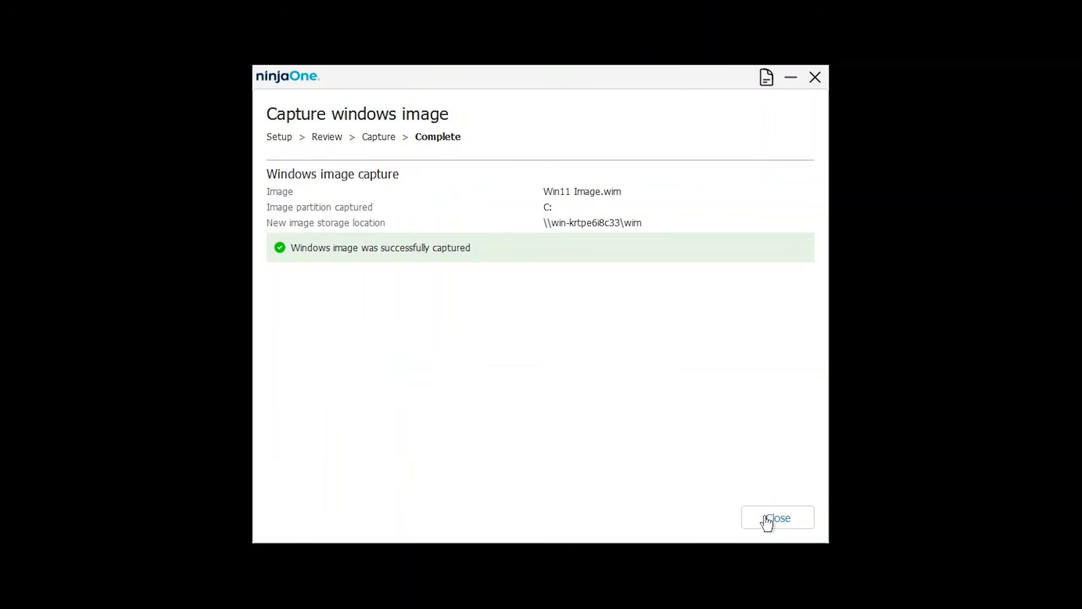
left_click(766, 518)
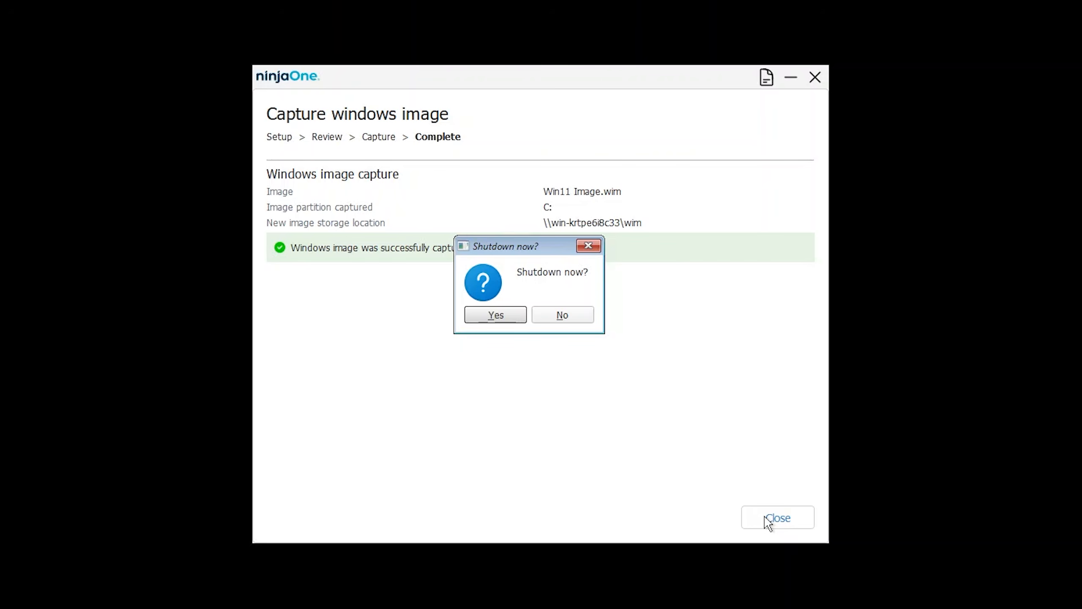
left_click(496, 317)
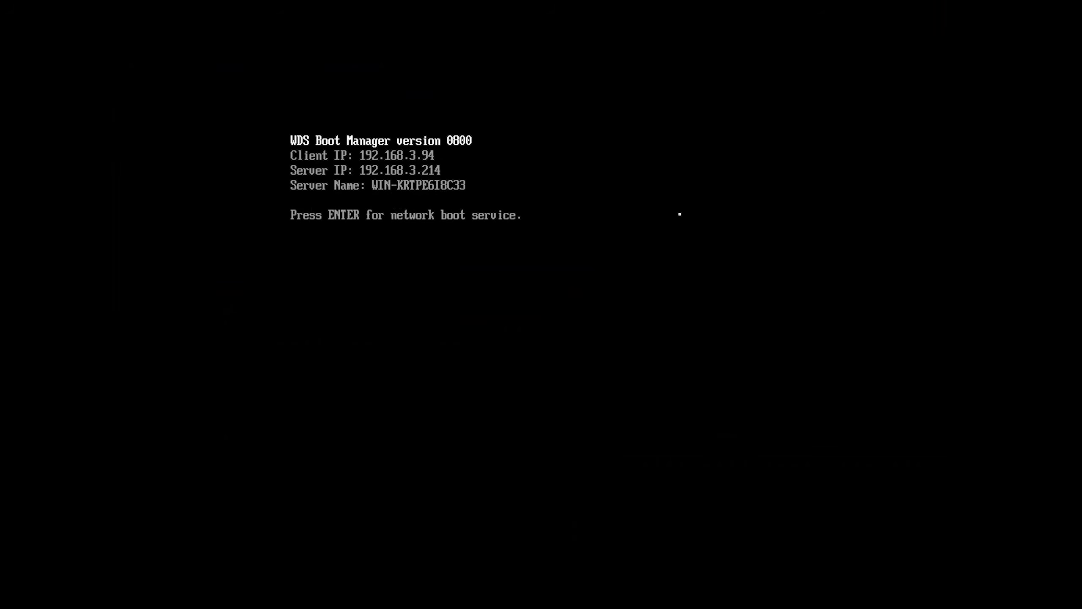
Network-boot from WDS Boot Manager into the NinjaOne OS Deployment tool
key("Return")
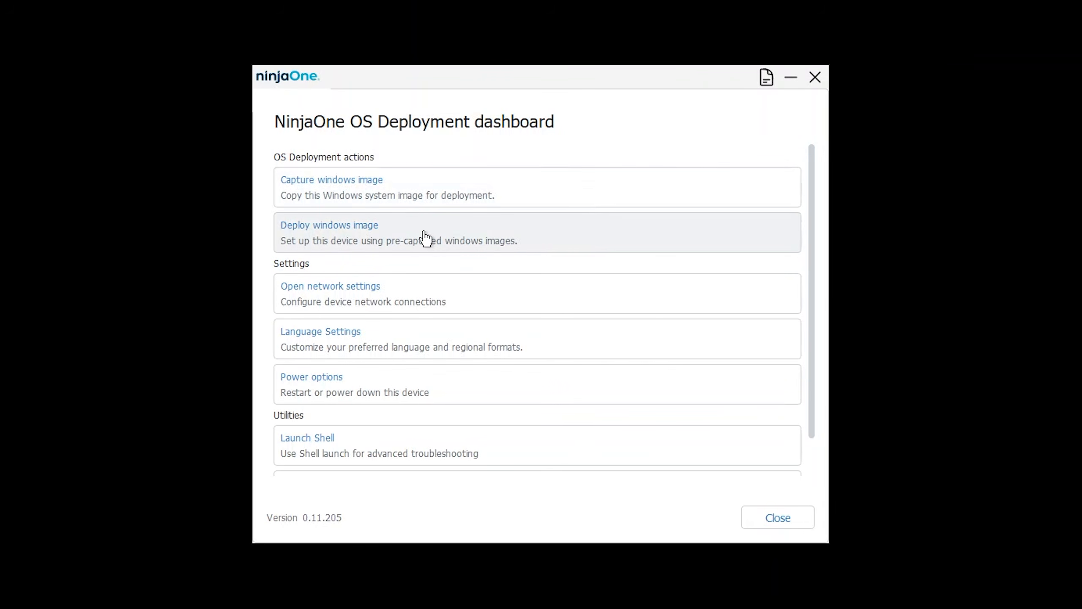
Start a Windows image deployment and mount \\Win-krtpe6i8c33\wim with administrator credentials after a successful test
left_click(425, 239)
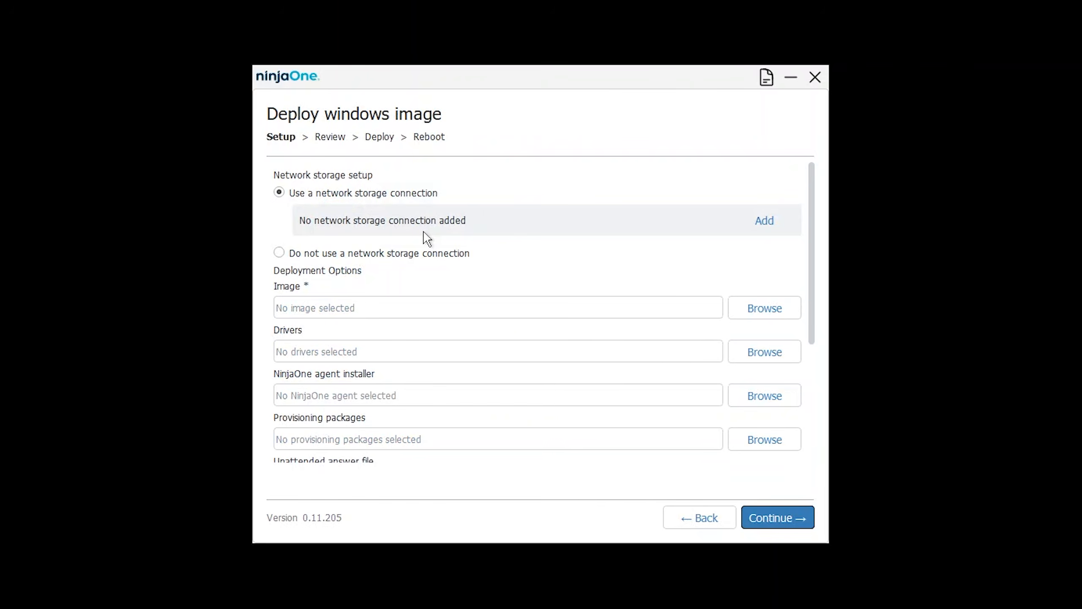
left_click(756, 221)
left_click(573, 212)
type("\\Win-krtpe6i8c33\\wim")
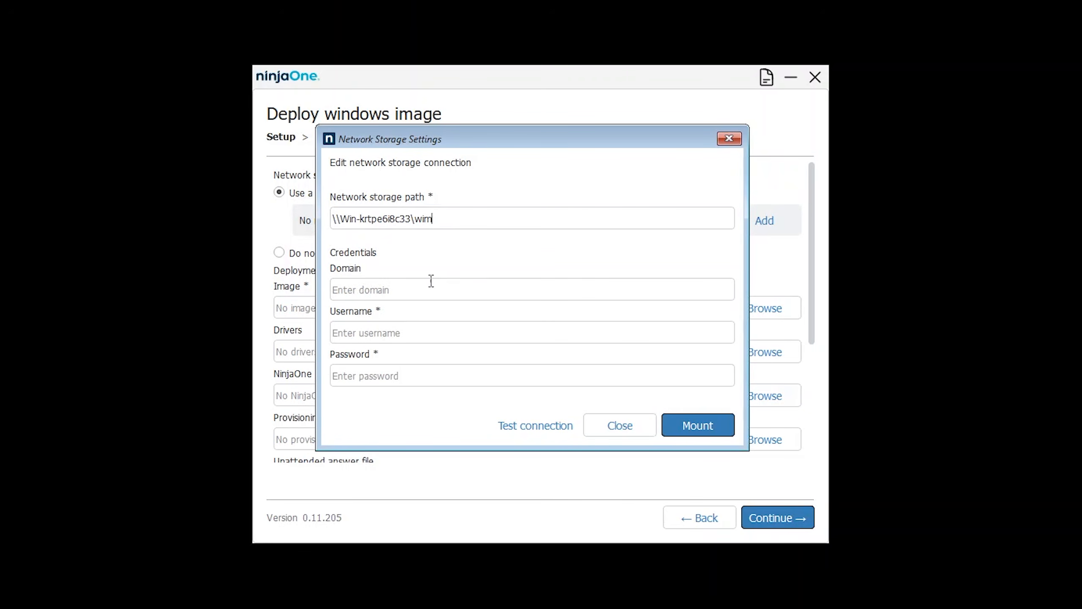
left_click(420, 335)
type("Administrator")
key("Tab")
type("********")
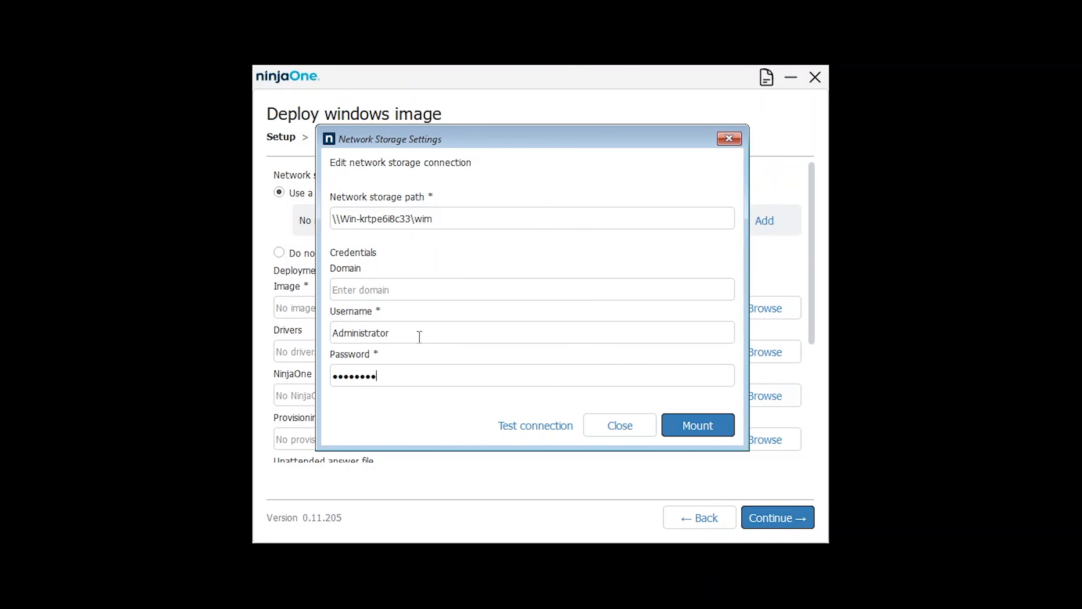
left_click(509, 423)
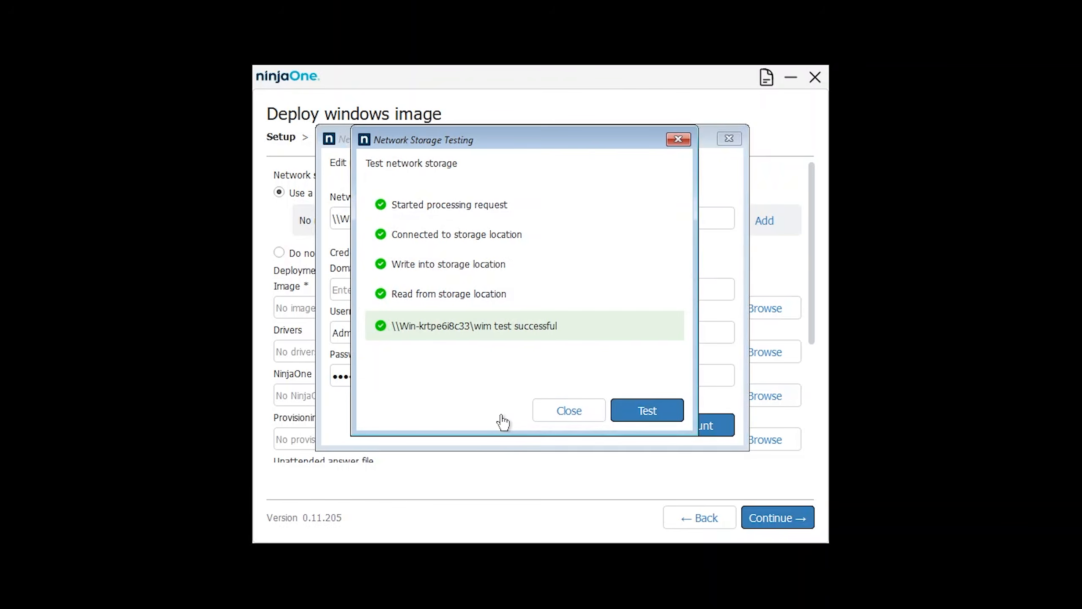
left_click(591, 412)
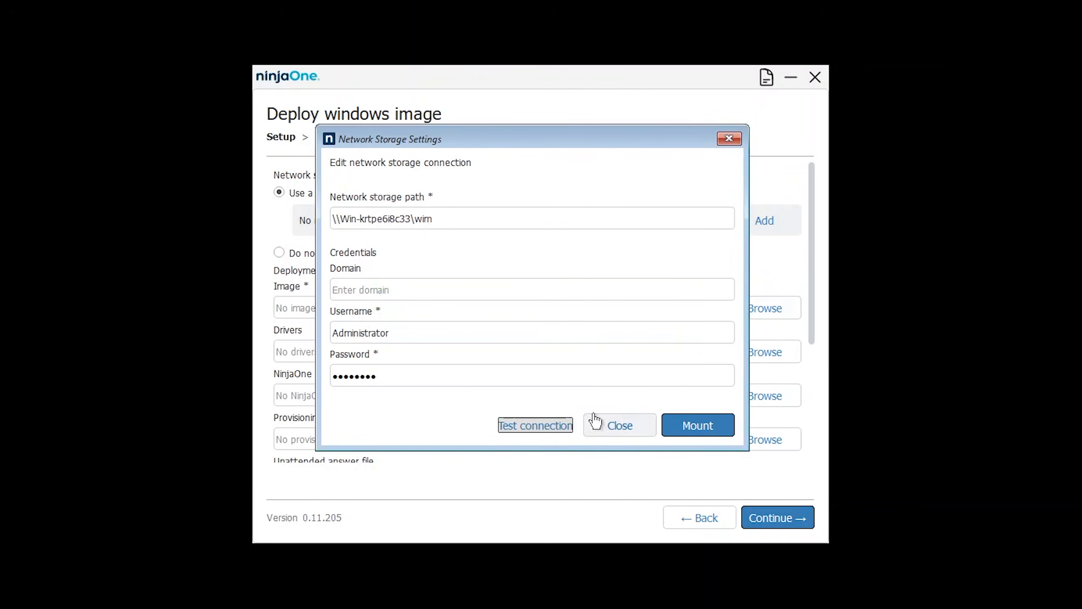
left_click(687, 426)
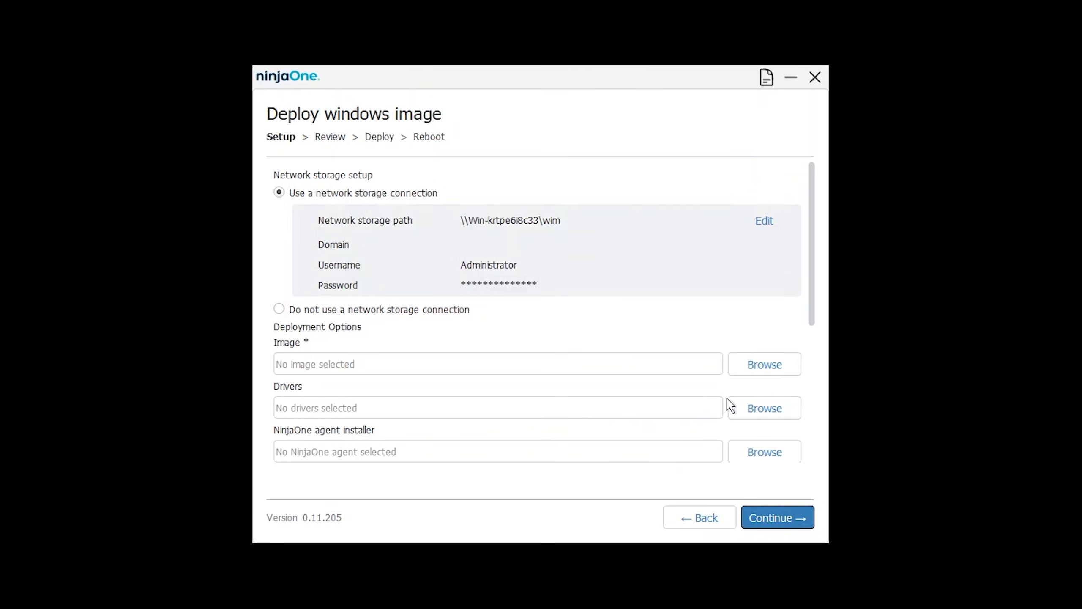
Pick Win11 Image.wim, the NinjaOne agent .msi and autounattend.xml from the wim share
left_click(759, 369)
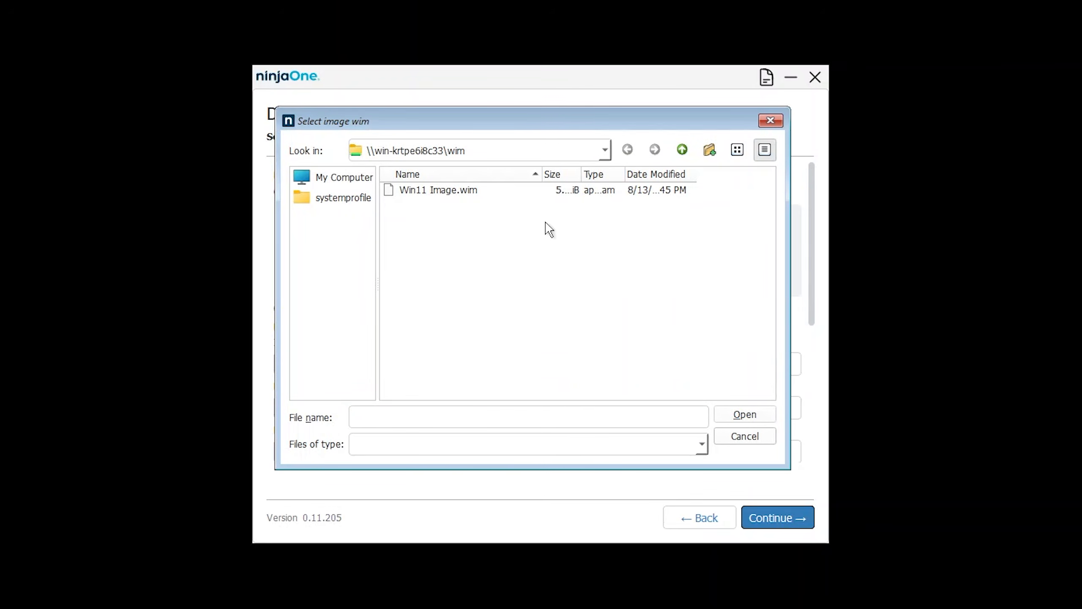
double_click(464, 191)
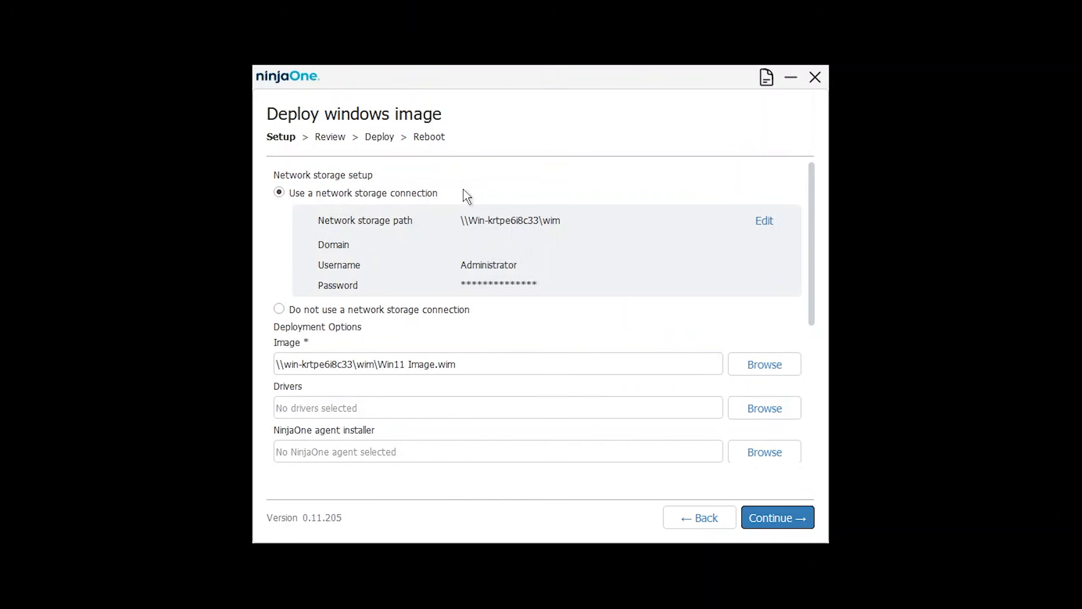
left_click(757, 455)
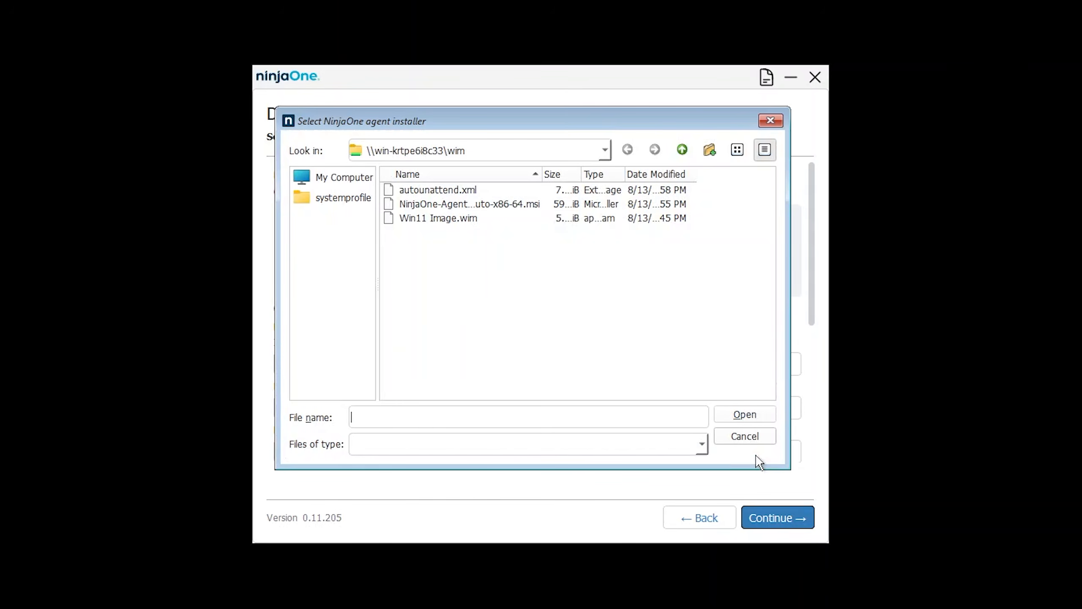
double_click(482, 205)
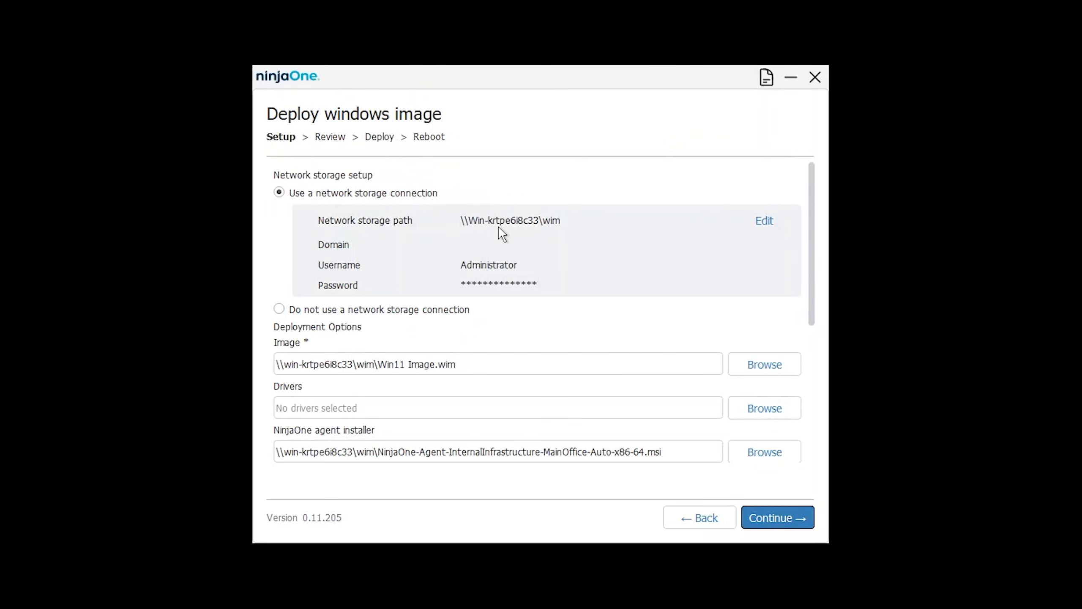
scroll(620, 372, "down", 3)
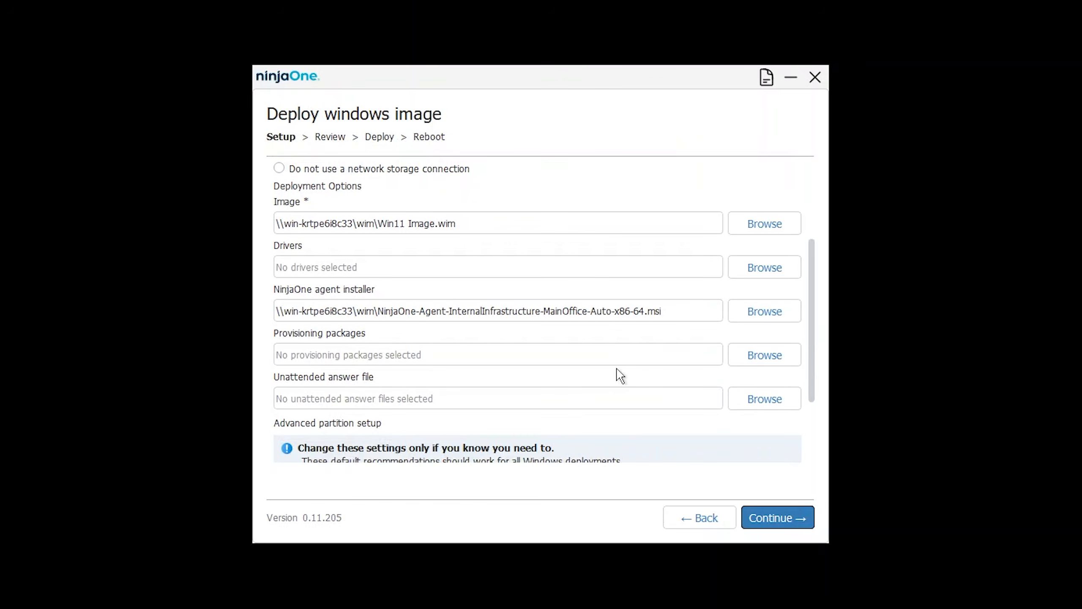
left_click(772, 397)
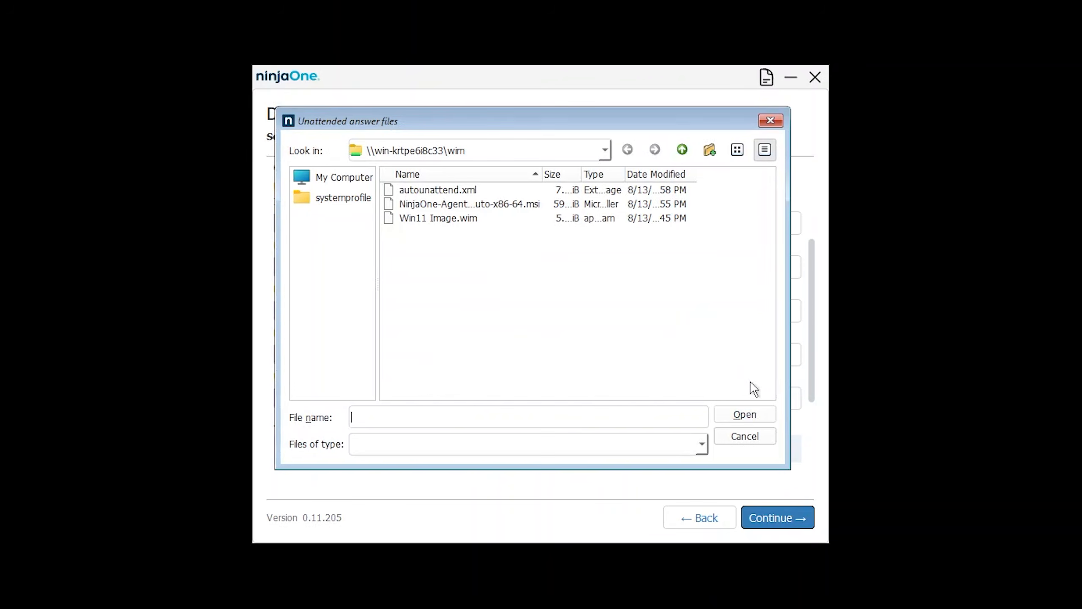
double_click(448, 196)
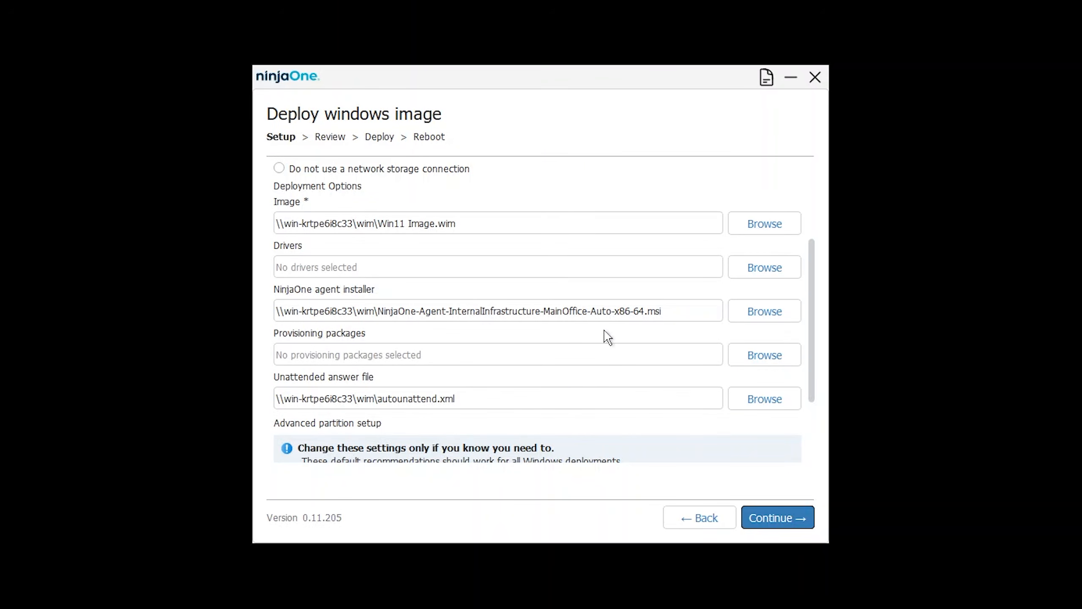
Start the deployment from the Review page, then confirm rebooting the machine now
left_click(780, 516)
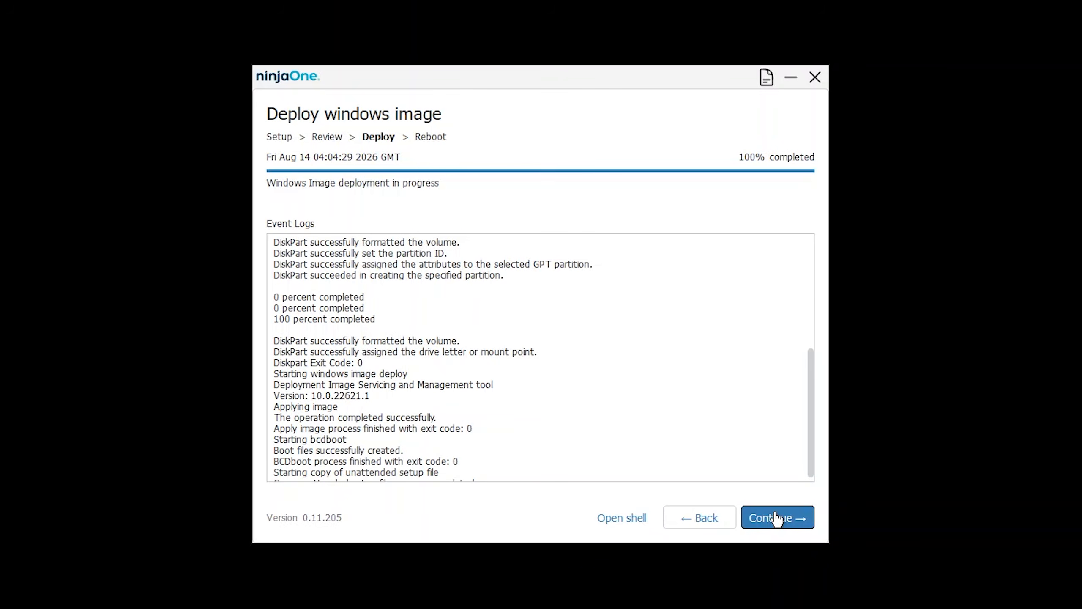
left_click(776, 516)
left_click(774, 356)
left_click(498, 317)
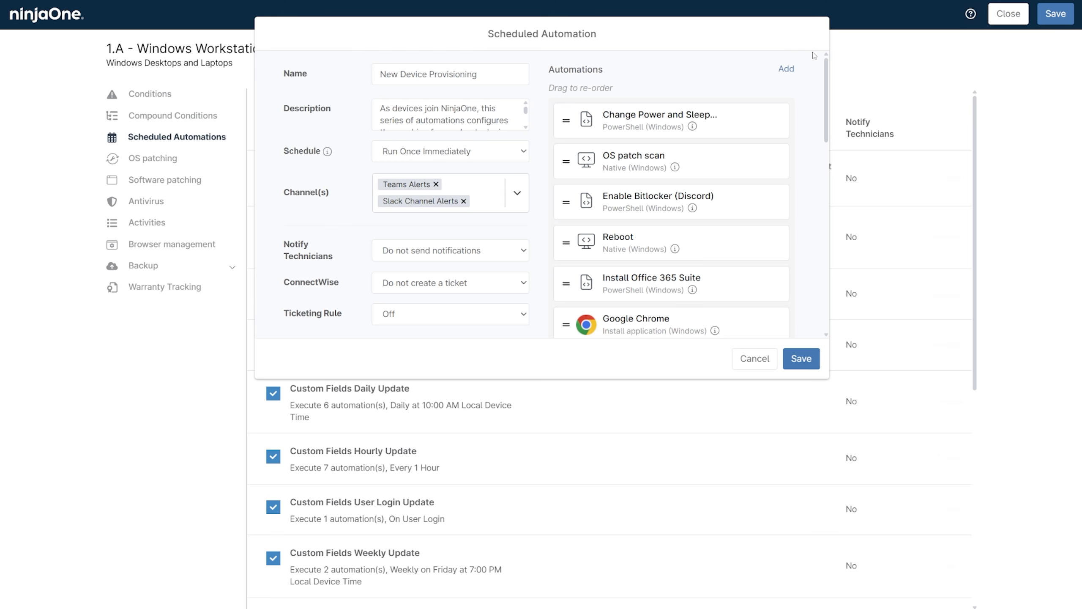
Scroll through the New Device Provisioning automations list to review its post-imaging tasks
left_click_drag(826, 70, 830, 256)
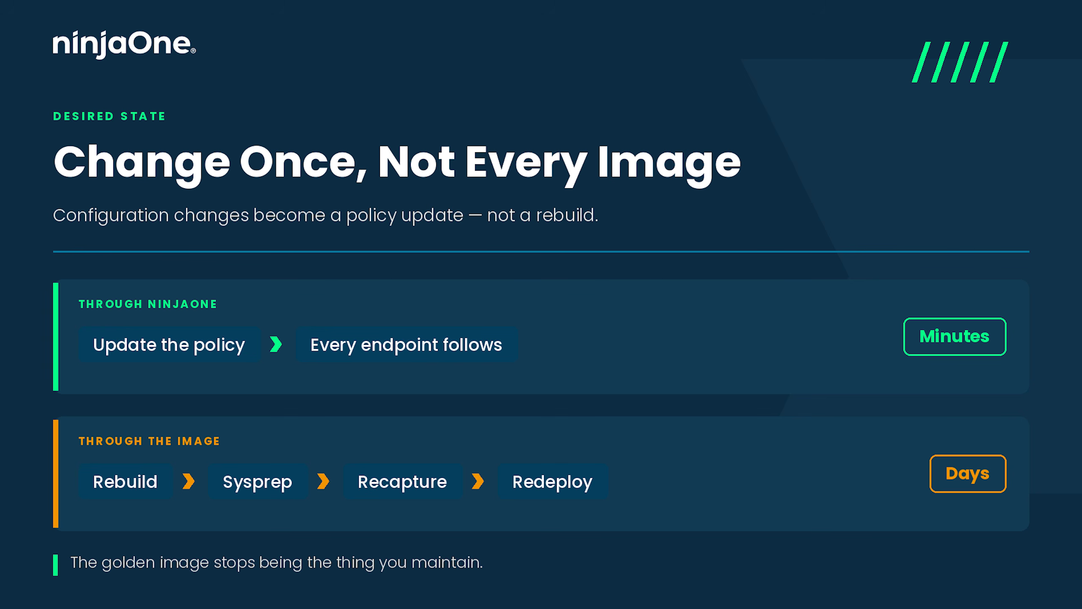